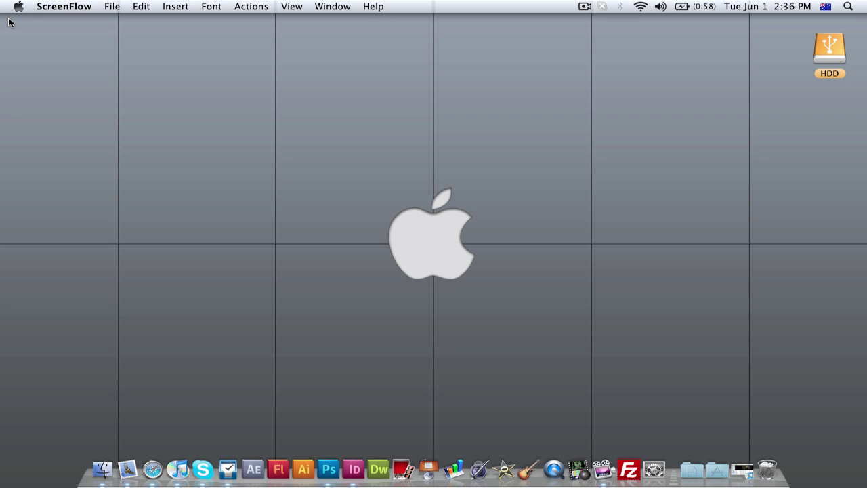
Switch from ScreenFlow to Finder on the empty desktop
left_click(8, 22)
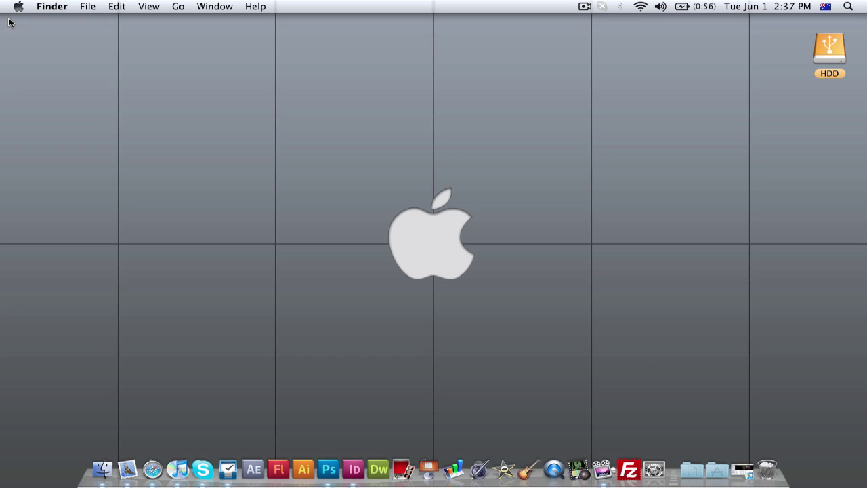
left_click_drag(10, 22, 249, 118)
left_click(150, 470)
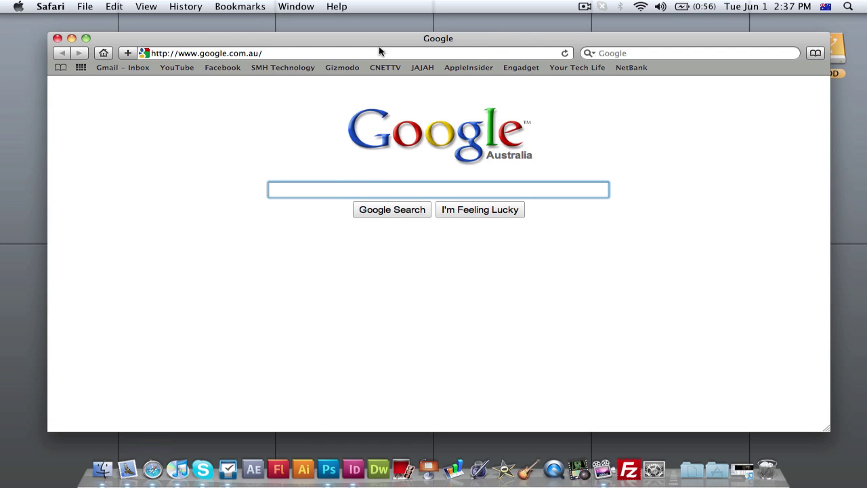
type("Te")
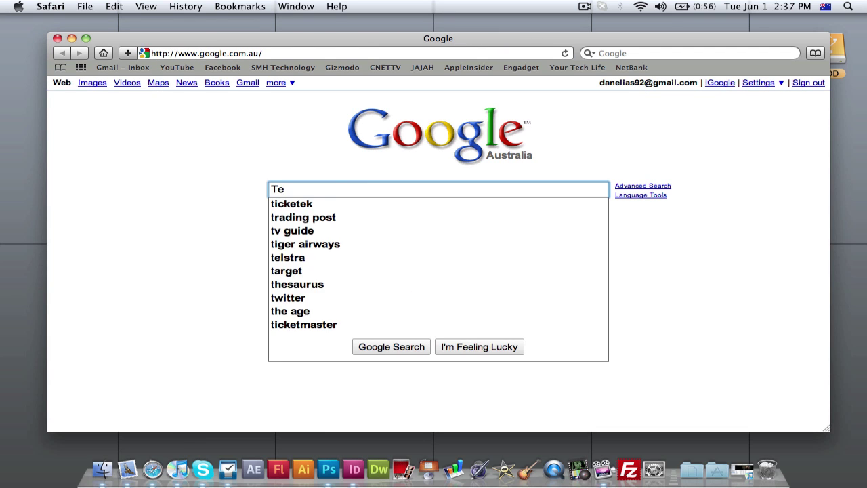
type("amVie")
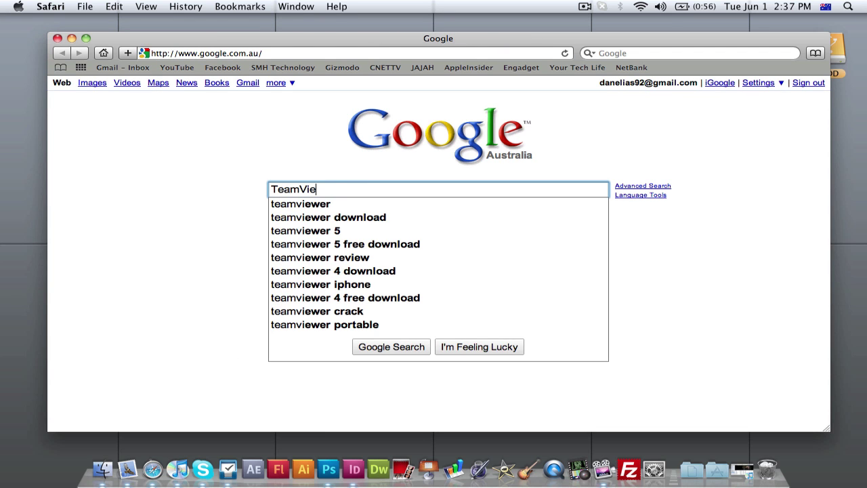
type("wer")
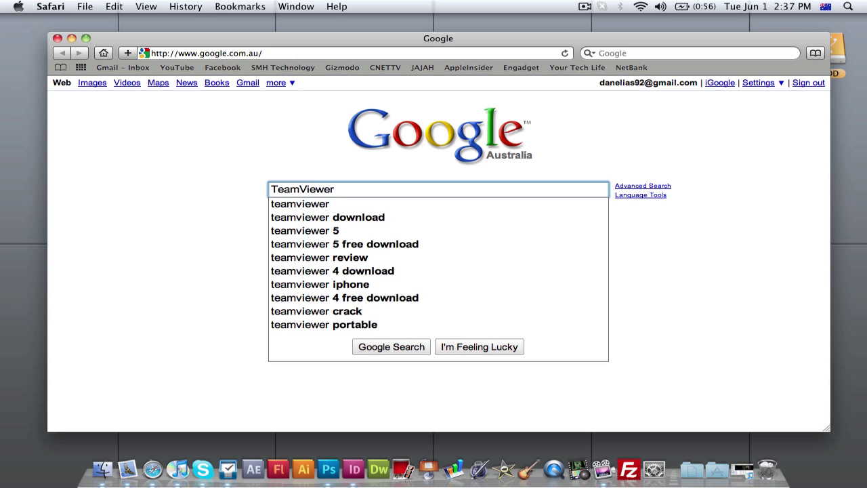
key("Return")
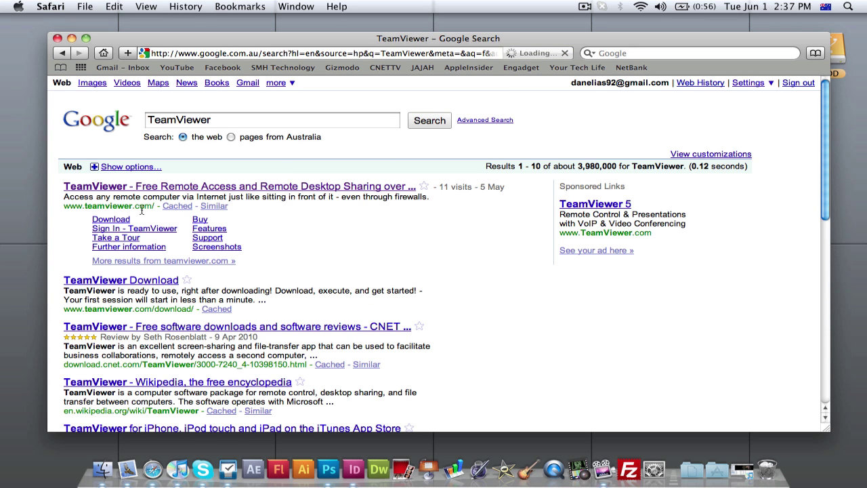
left_click(115, 188)
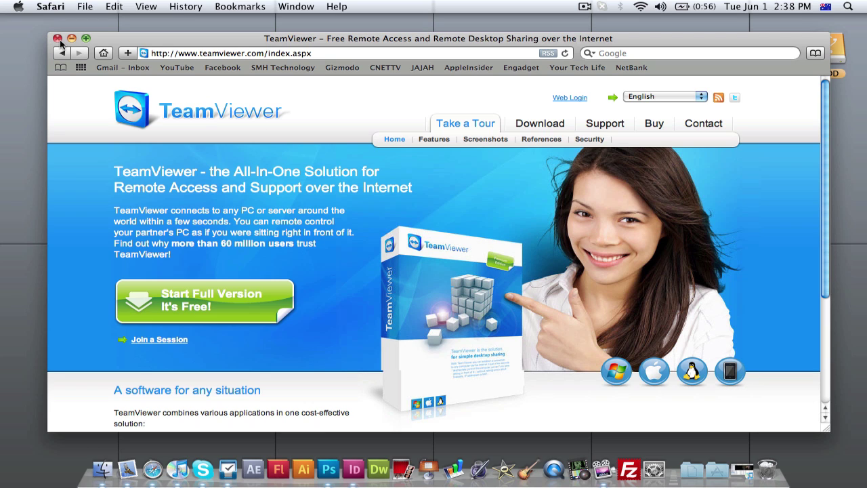
left_click(57, 38)
left_click(150, 63)
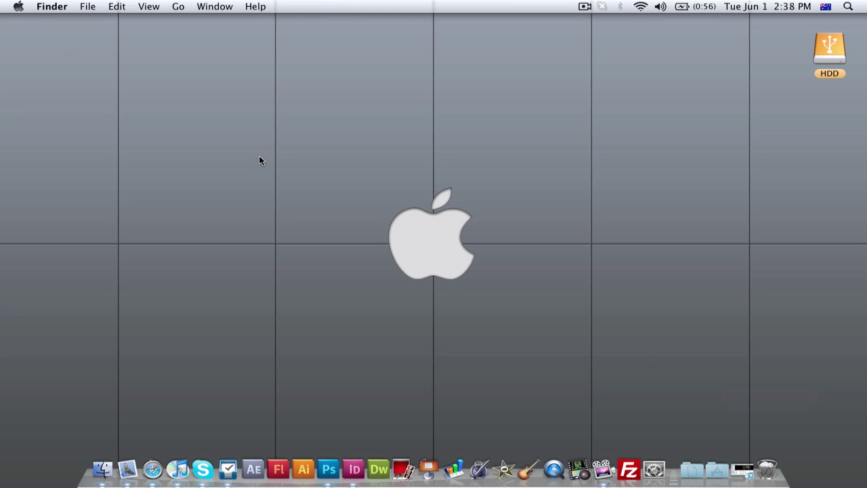
Launch TeamViewer through a Spotlight search for 'team' and move its window toward the centre
key("super+space")
type("t")
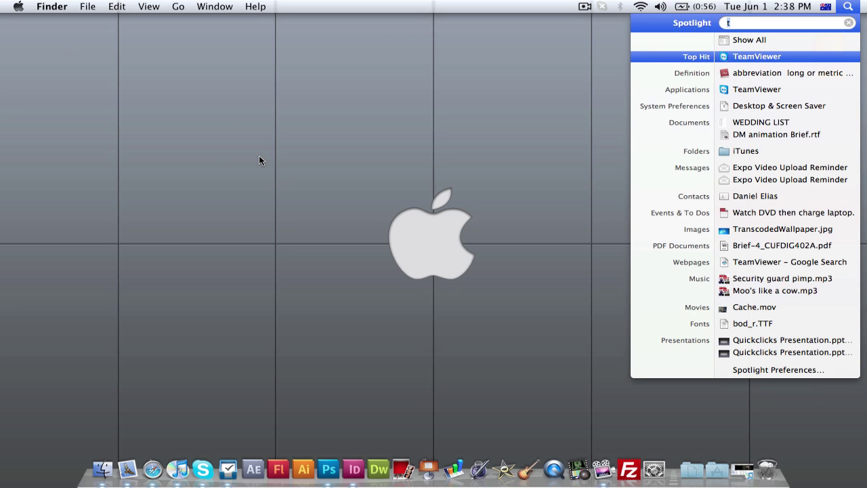
type("eam")
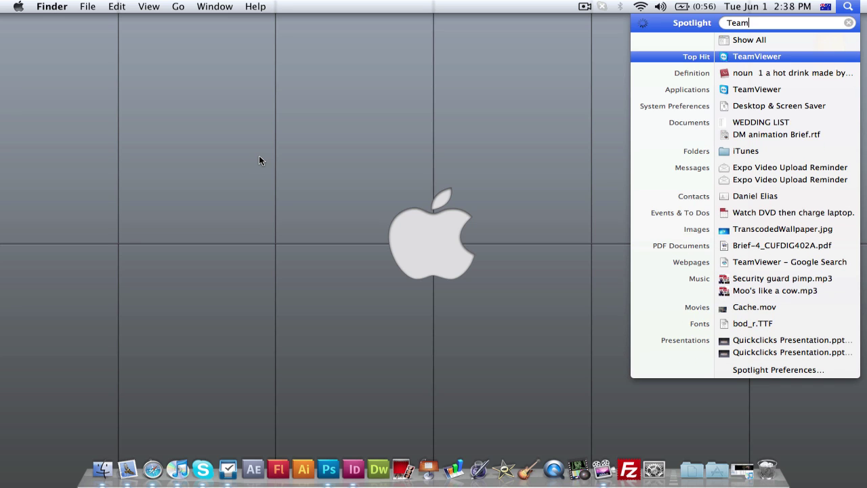
key("Return")
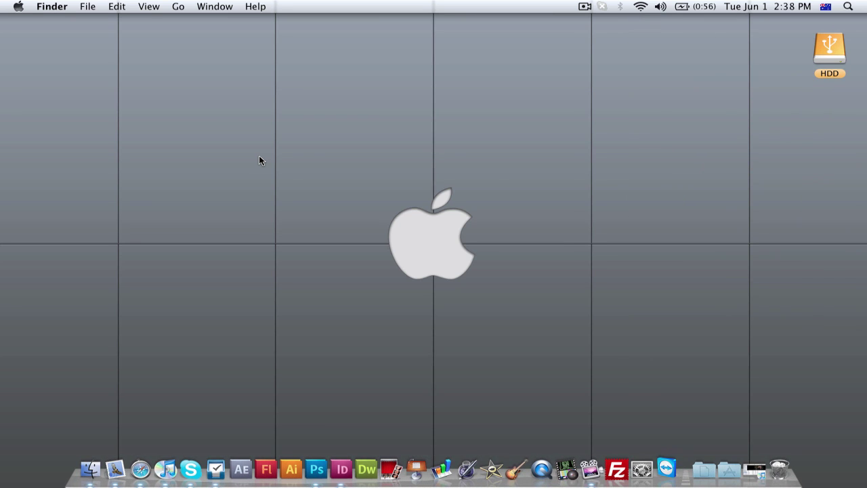
left_click_drag(375, 20, 447, 106)
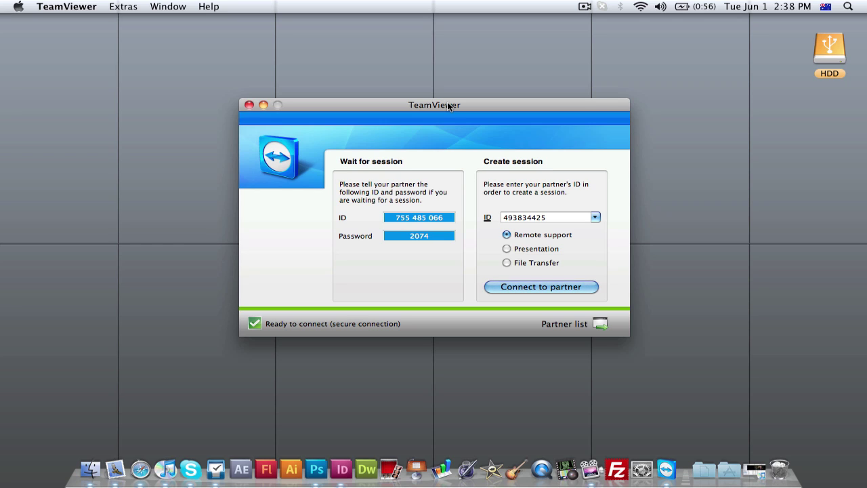
mouse_move(432, 221)
double_click(564, 215)
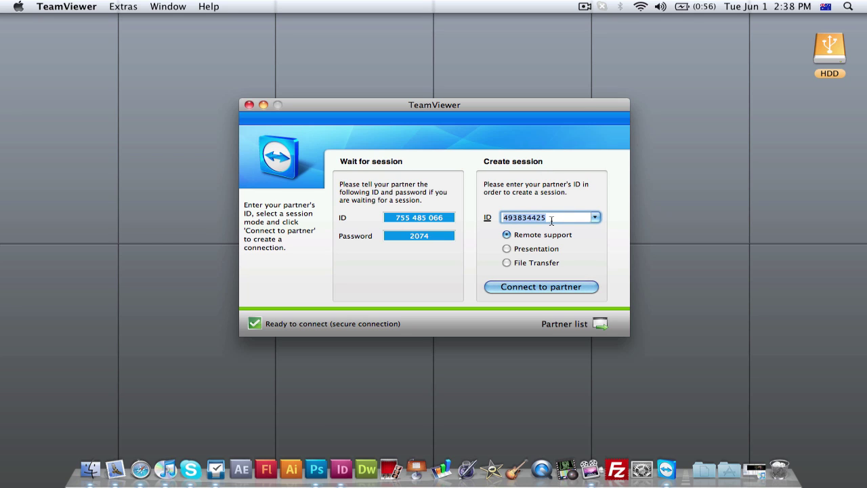
key("BackSpace")
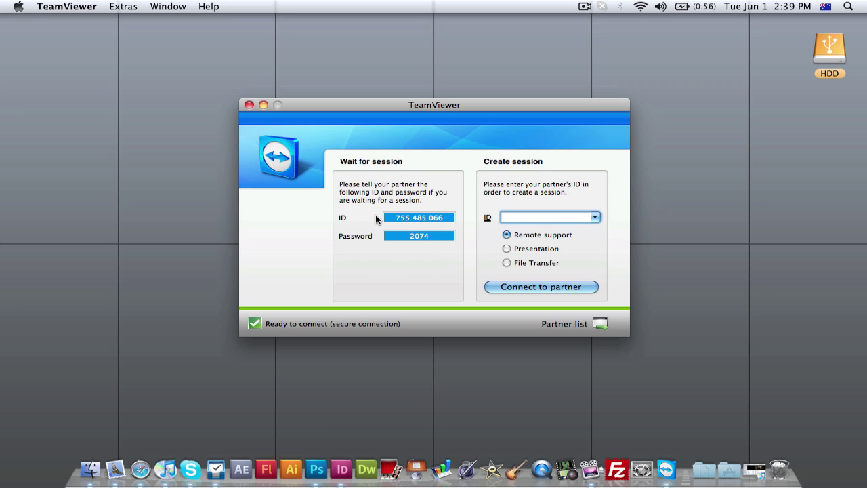
mouse_move(376, 219)
left_click(441, 217)
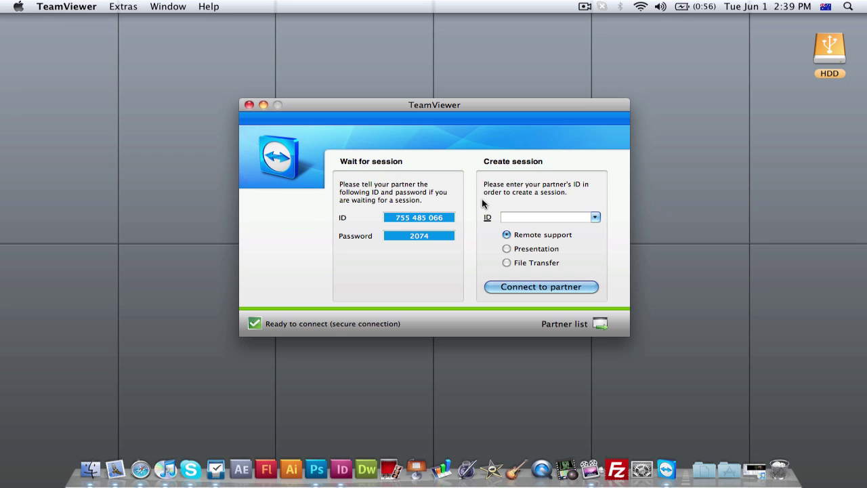
left_click(523, 215)
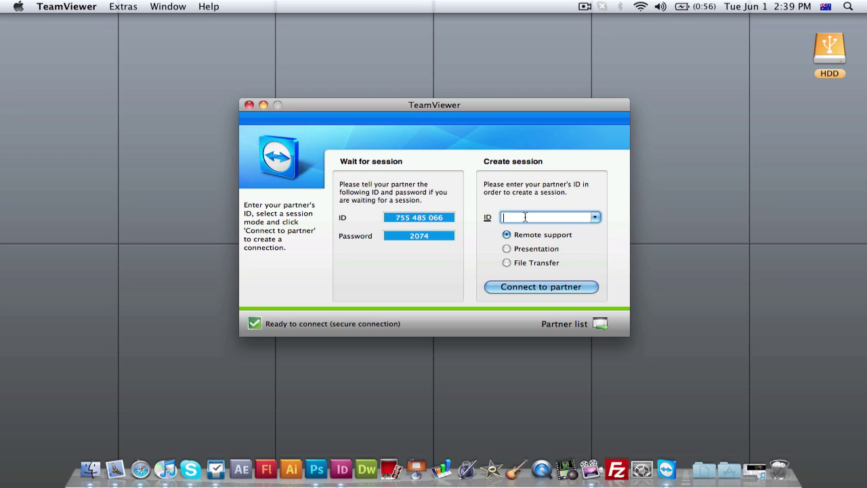
type("493834425")
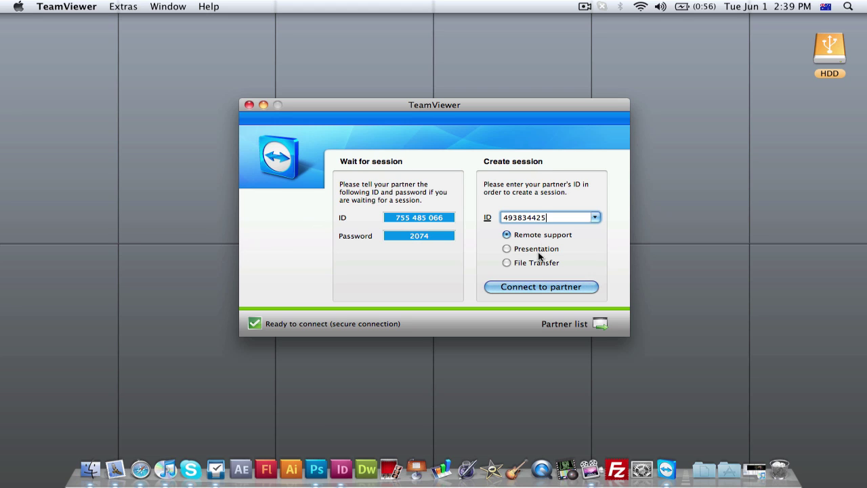
Connect to the partner's computer and log on with the partner's session password
left_click(528, 286)
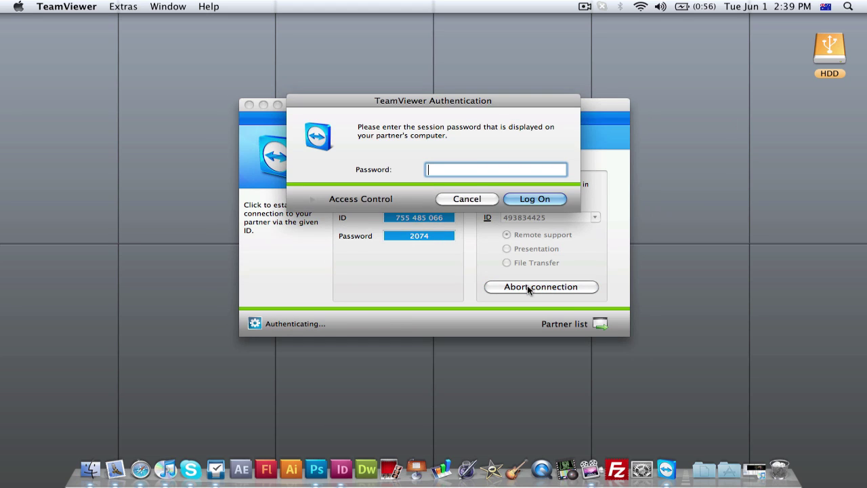
left_click_drag(446, 101, 451, 115)
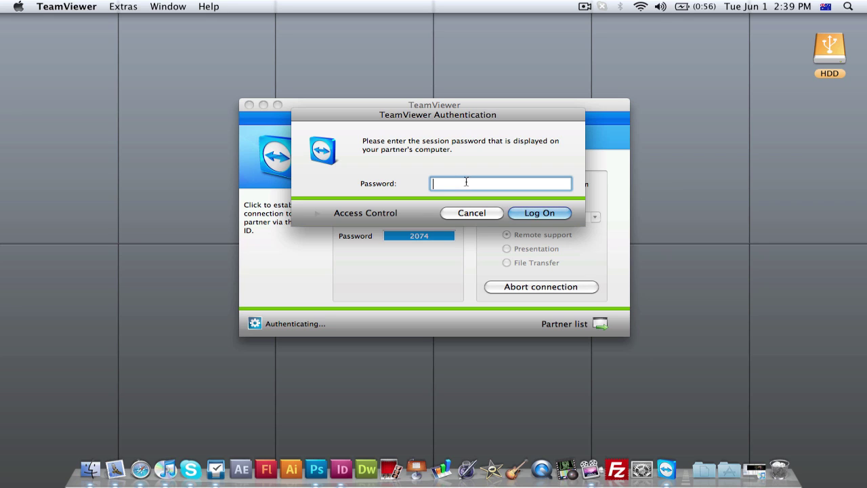
left_click(535, 214)
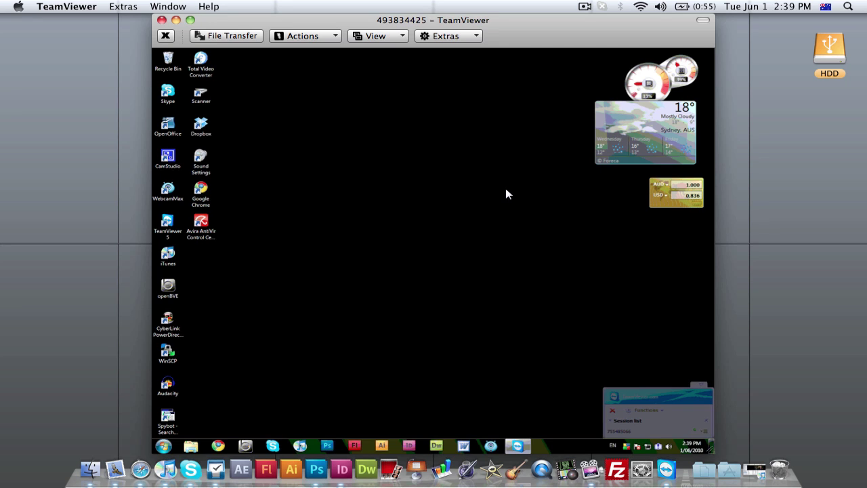
Nudge the remote session window left and look through the Actions menu items
left_click_drag(509, 27, 454, 30)
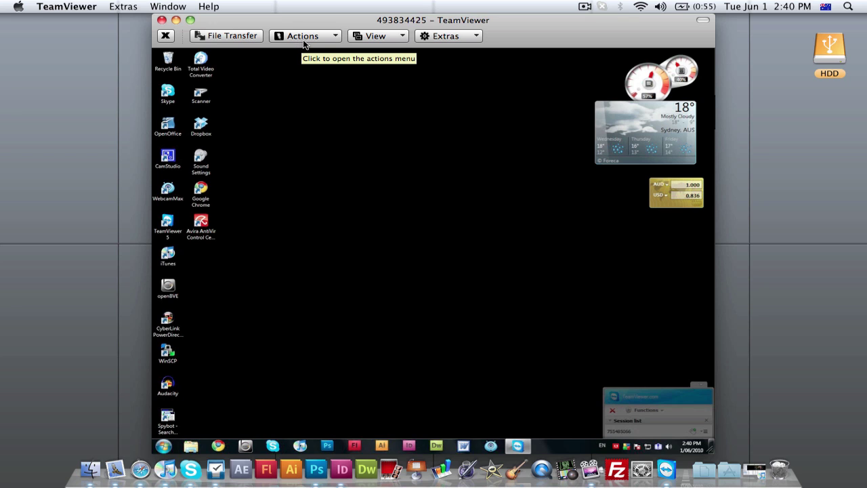
left_click(303, 38)
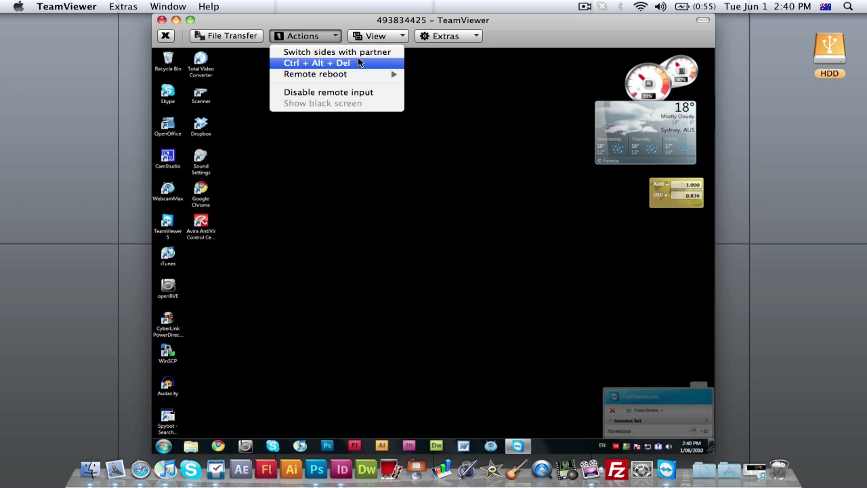
mouse_move(359, 71)
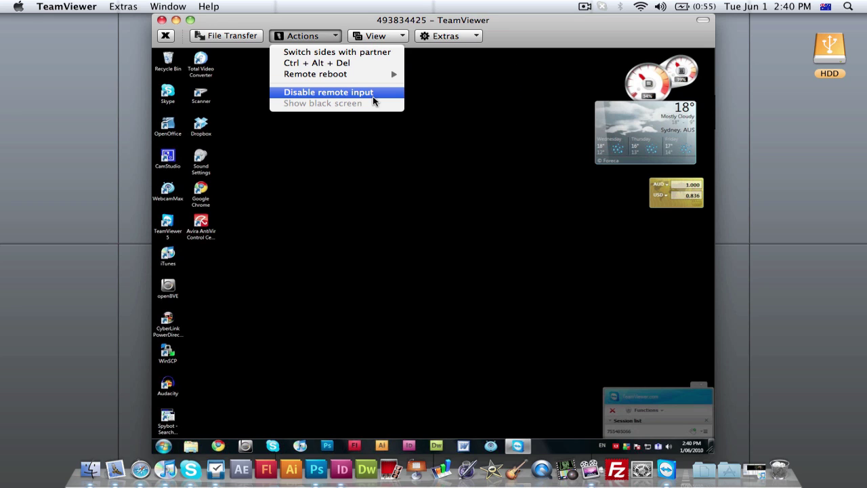
Switch View > Quality from Optimize quality to Optimize speed, then back to Optimize quality
left_click(377, 36)
left_click(378, 36)
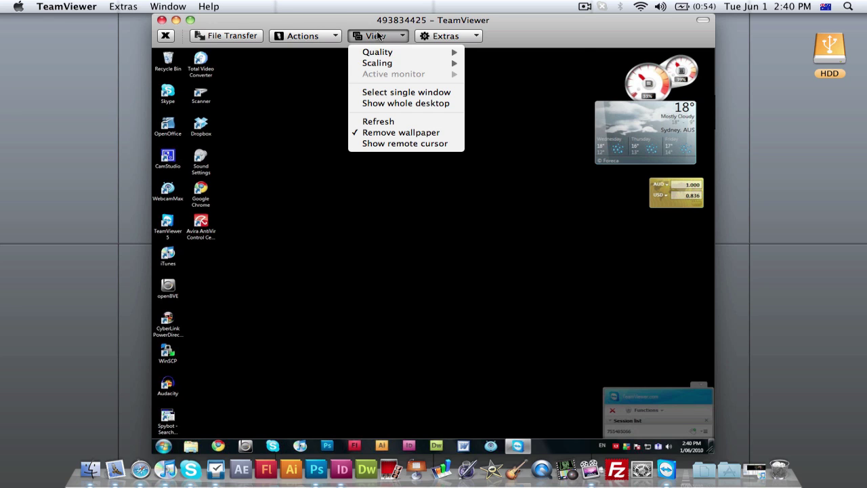
mouse_move(394, 54)
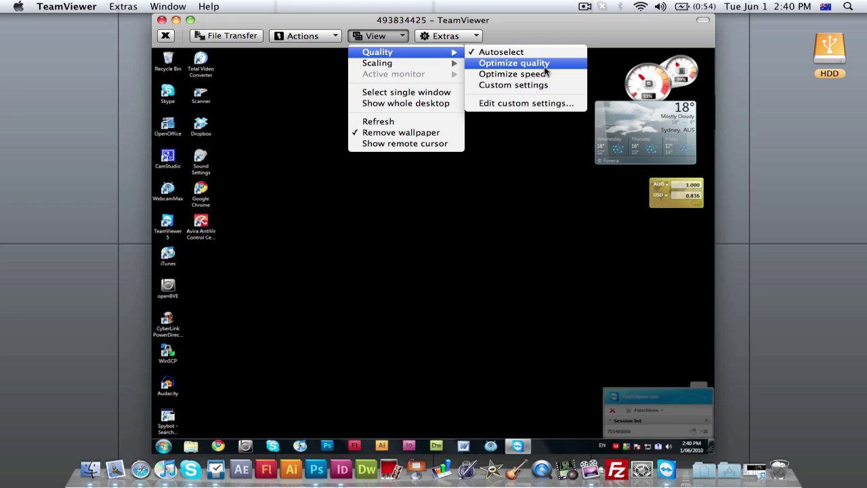
left_click(545, 64)
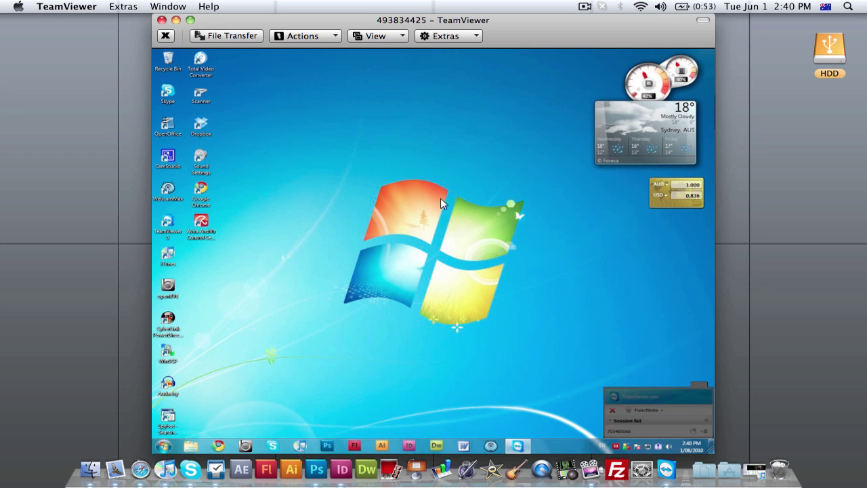
left_click(366, 35)
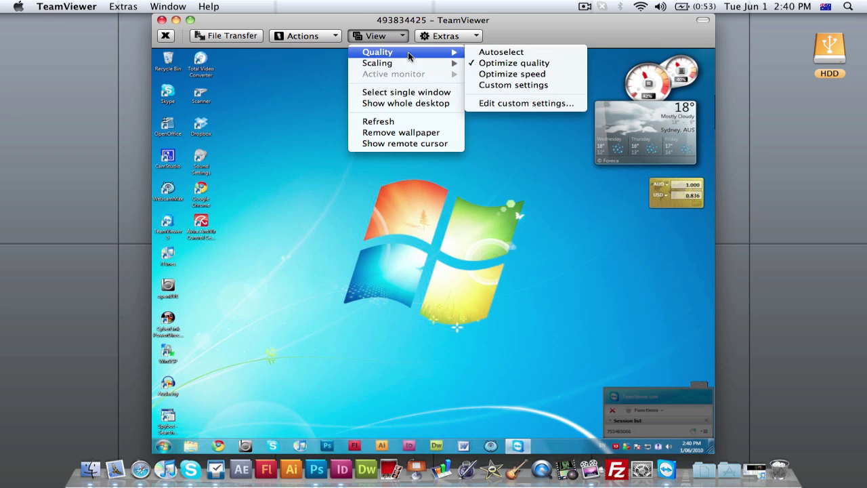
left_click(507, 75)
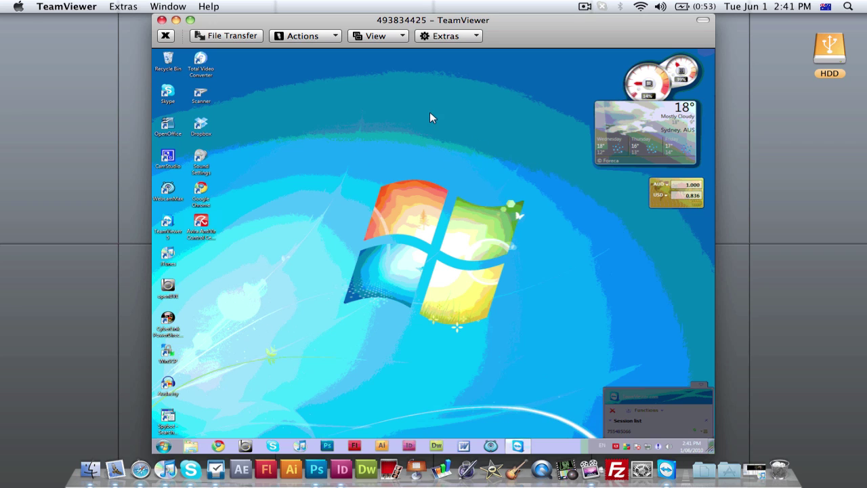
left_click(394, 38)
mouse_move(455, 56)
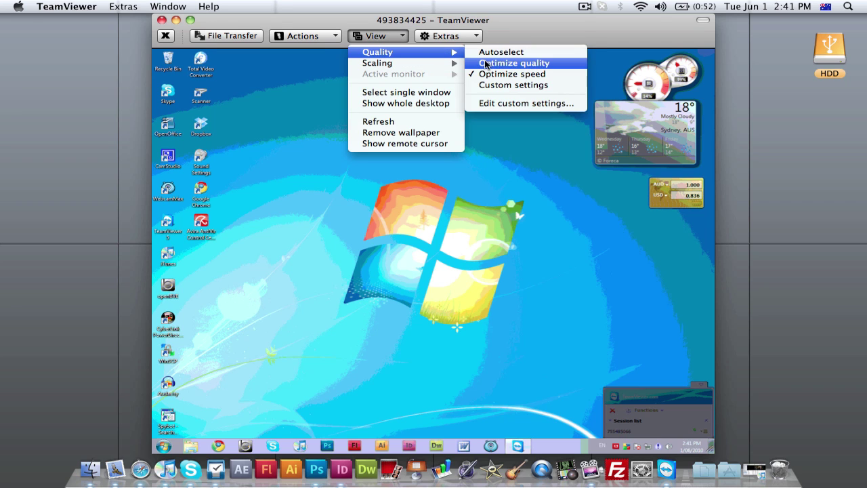
left_click(485, 64)
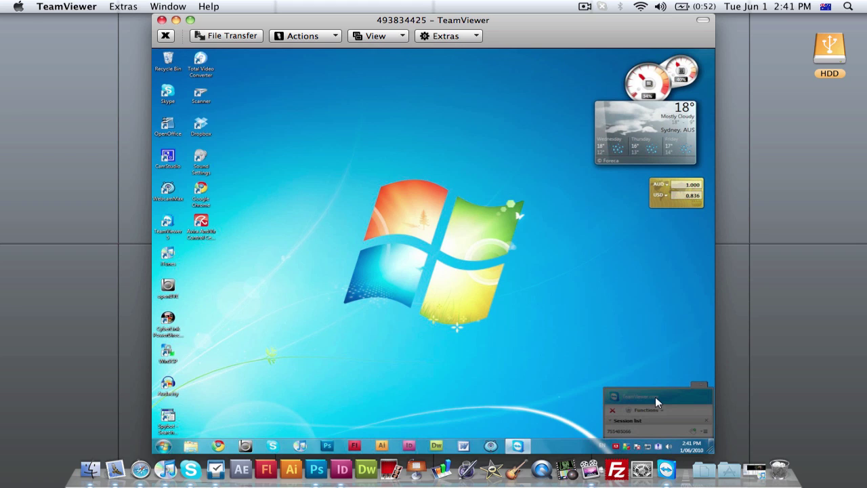
Start a chat from the remote panel's Functions menu and send 'hello'
left_click(701, 385)
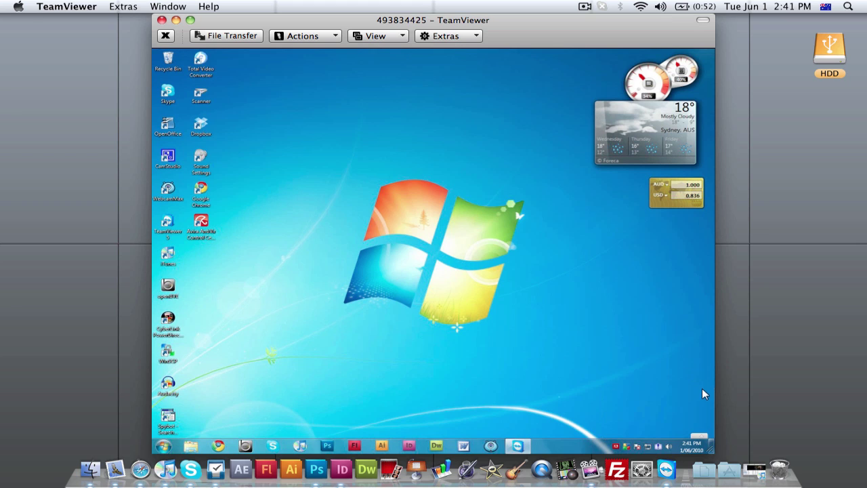
left_click(700, 437)
left_click(646, 409)
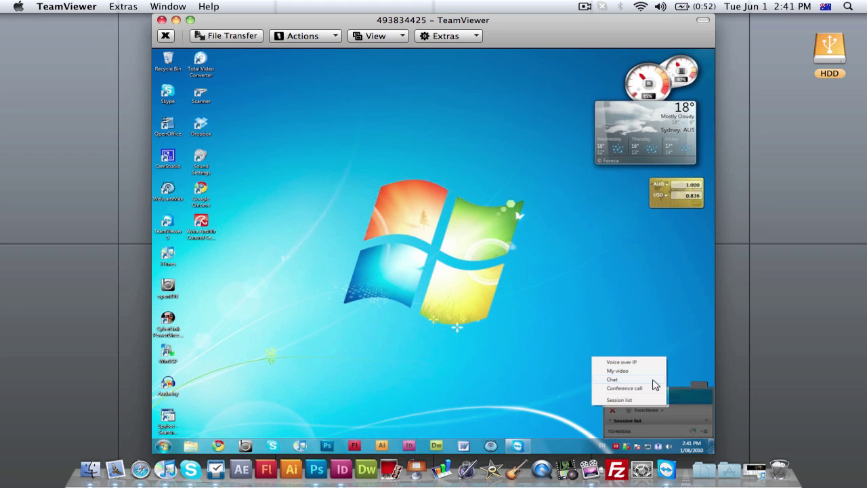
left_click(655, 381)
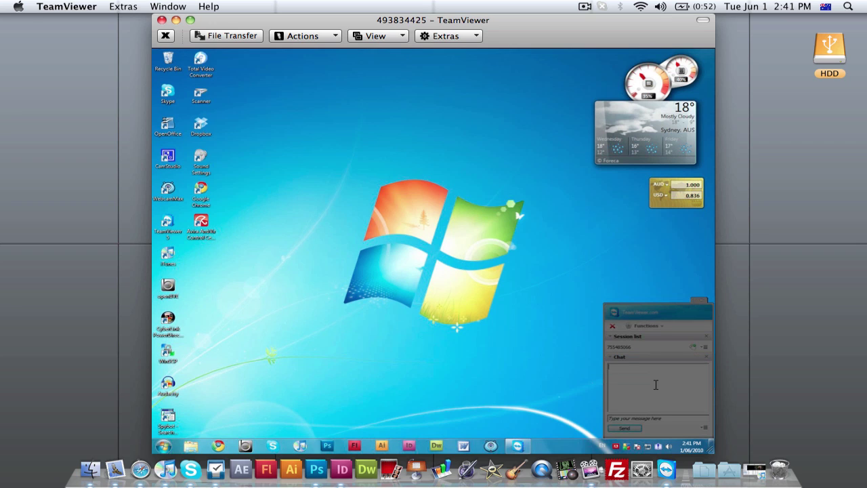
left_click(625, 419)
type("hello")
left_click(633, 429)
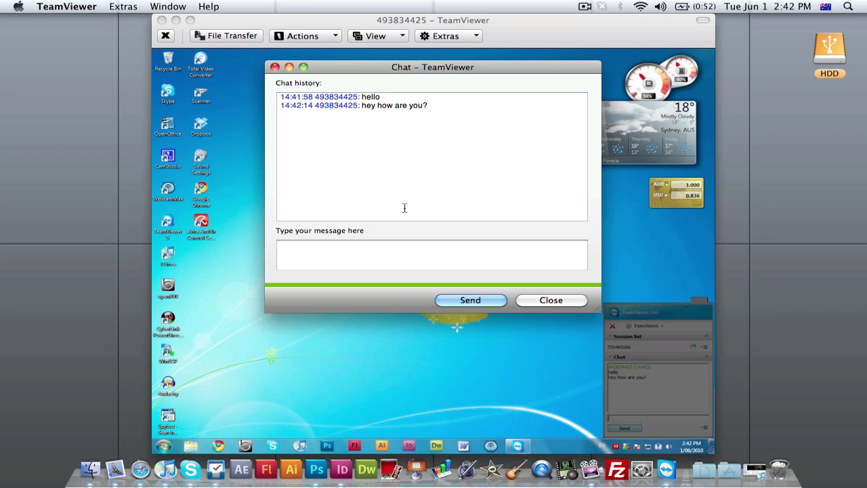
Reply 'good' in the Mac chat window and close the chat
left_click(390, 259)
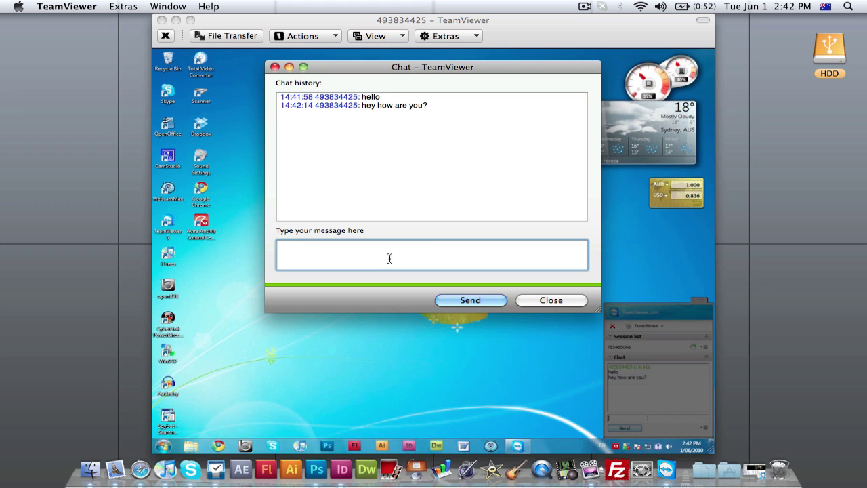
type("good")
key("Return")
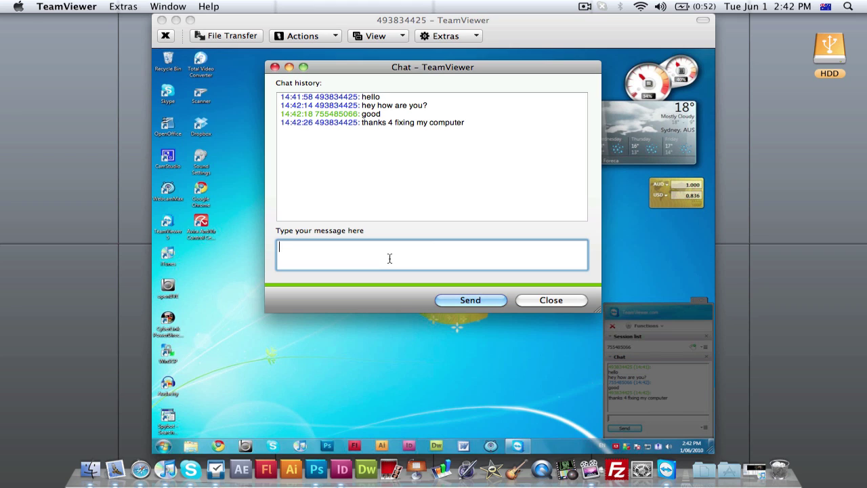
left_click(543, 301)
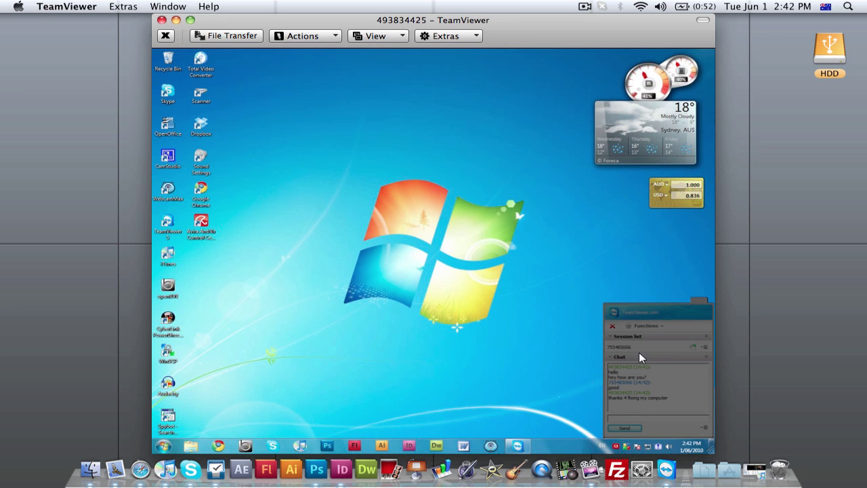
Collapse the remote session panel and move from the Extras menu to the View menu
left_click(698, 300)
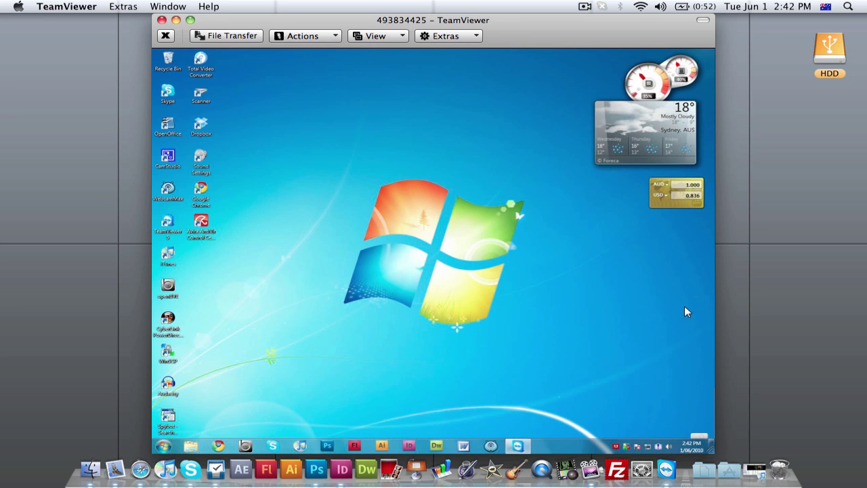
left_click_drag(341, 146, 576, 334)
left_click(438, 42)
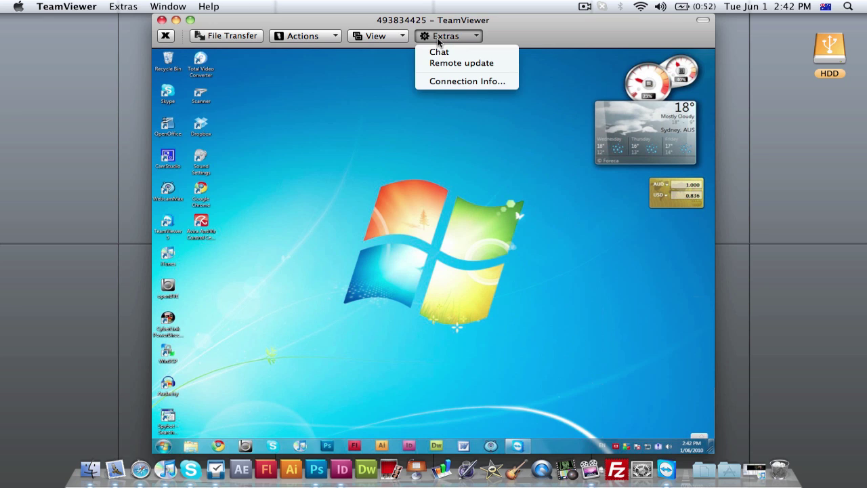
left_click(371, 41)
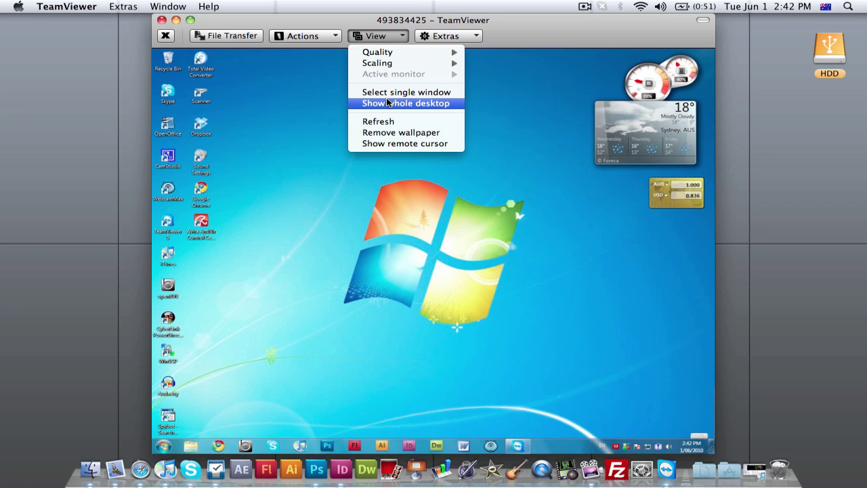
Show the whole remote desktop, then turn Remove wallpaper on and back off
left_click(388, 103)
left_click(370, 38)
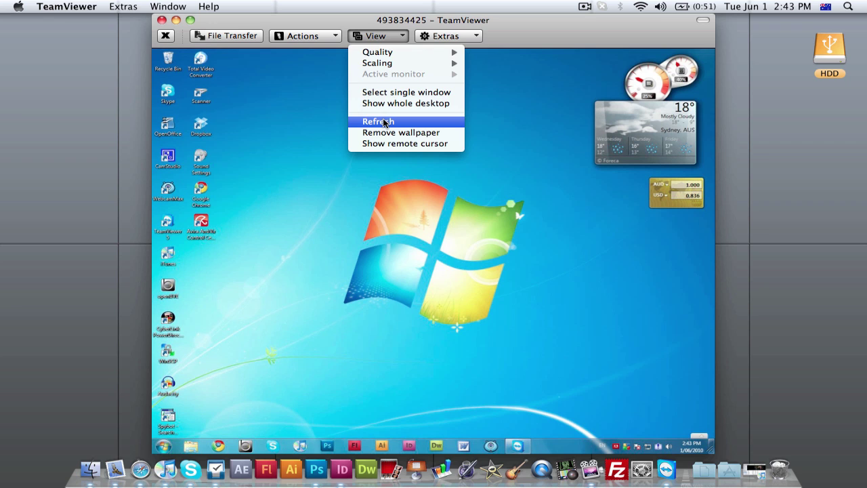
left_click(429, 135)
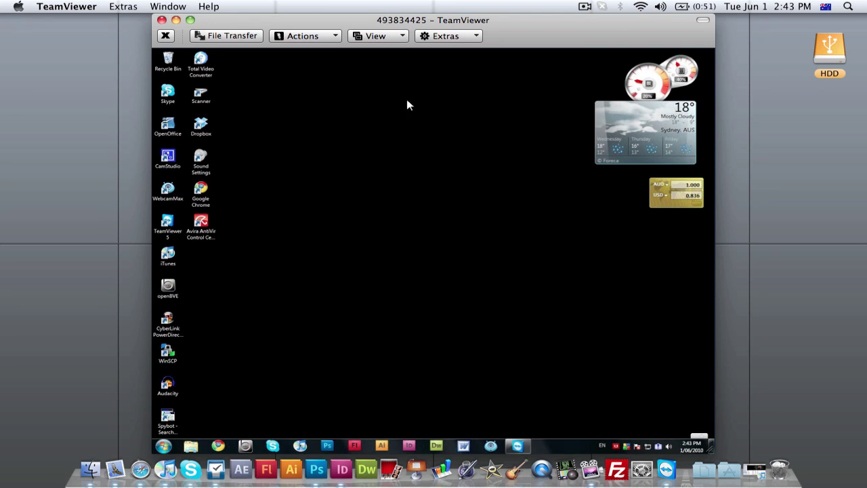
left_click(390, 34)
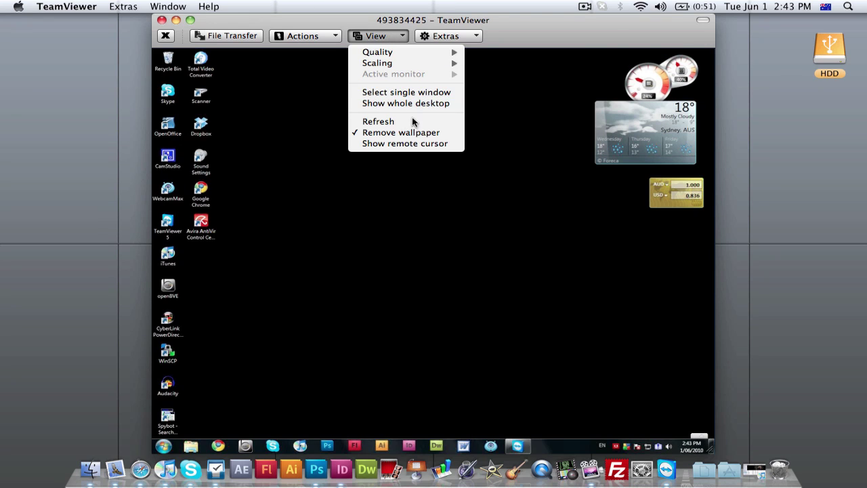
left_click(415, 133)
Turn View > Show remote cursor on, then off again
left_click(385, 37)
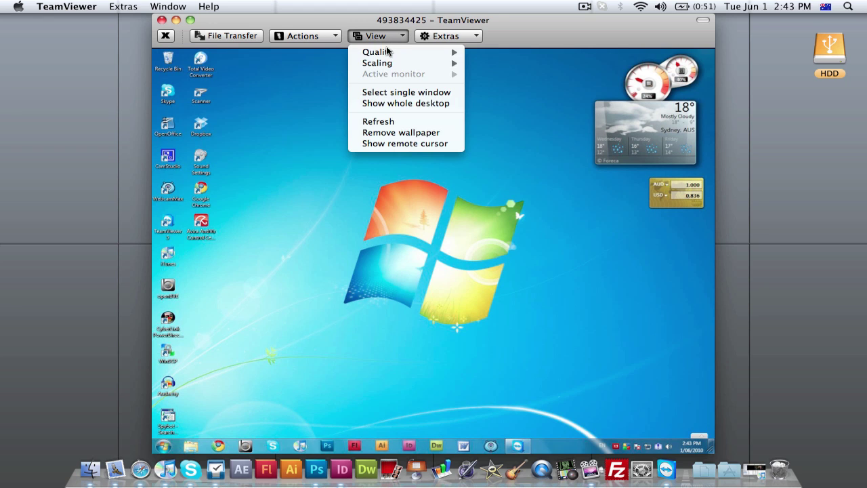
left_click(405, 143)
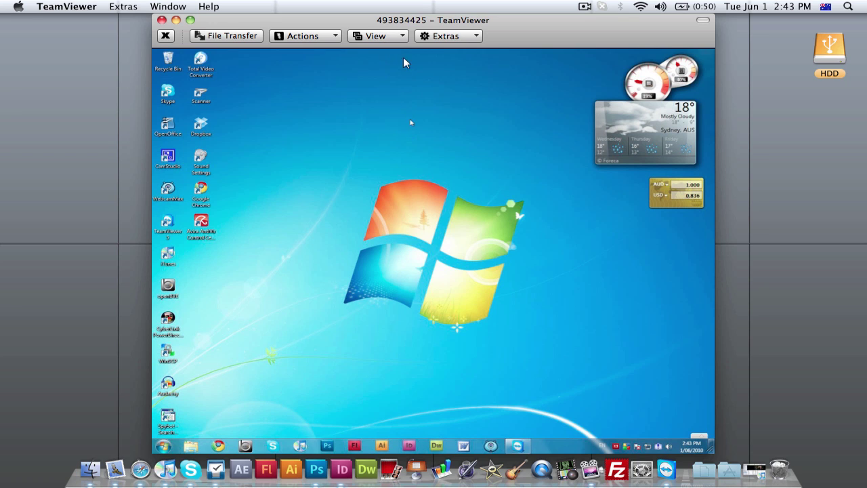
left_click(394, 35)
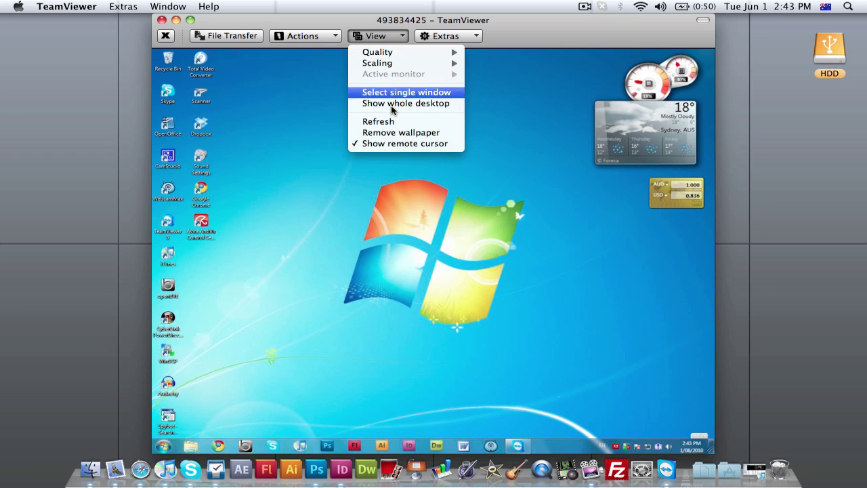
left_click(394, 143)
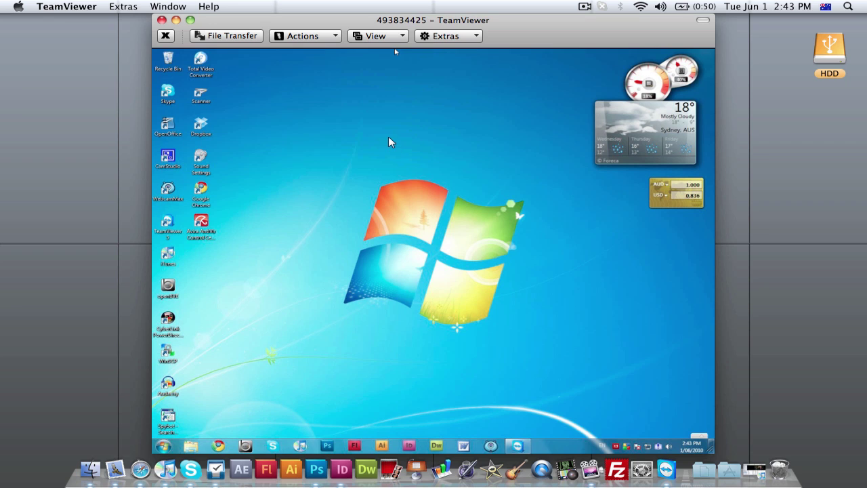
Launch Google Chrome on the remote PC, load Gizmodo Australia and scroll the page
left_click(162, 445)
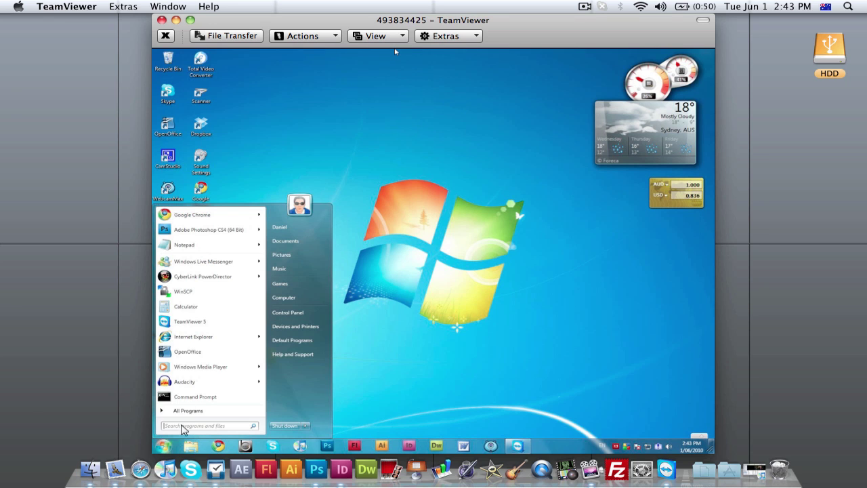
left_click(227, 215)
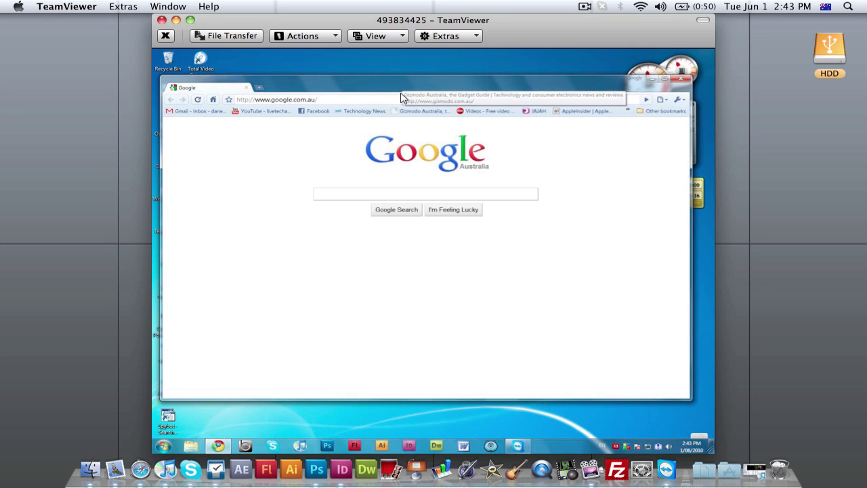
left_click(409, 101)
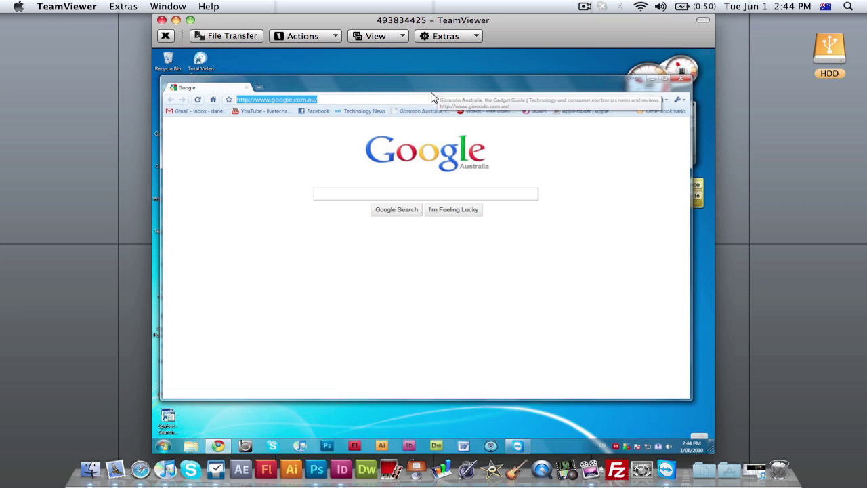
left_click(399, 113)
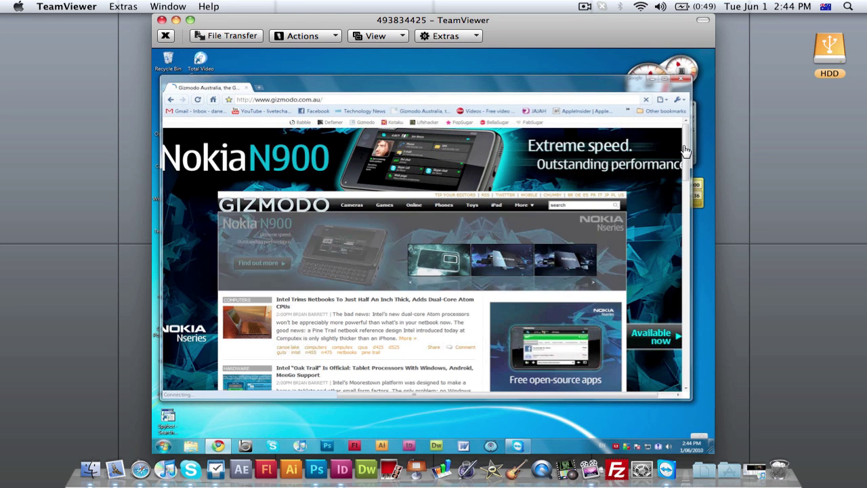
left_click_drag(686, 150, 686, 188)
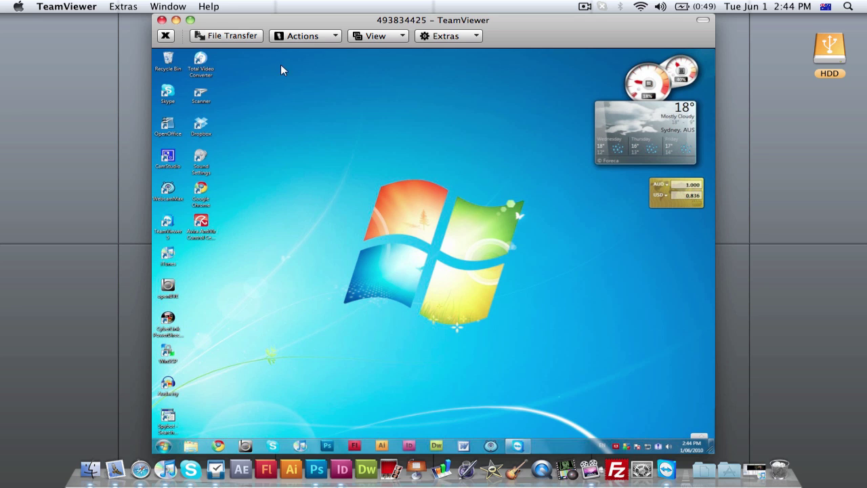
Disconnect the remote session and close the TeamViewer window
mouse_move(423, 18)
left_mouse_down()
mouse_move(436, 19)
mouse_move(411, 18)
mouse_move(420, 18)
left_mouse_up()
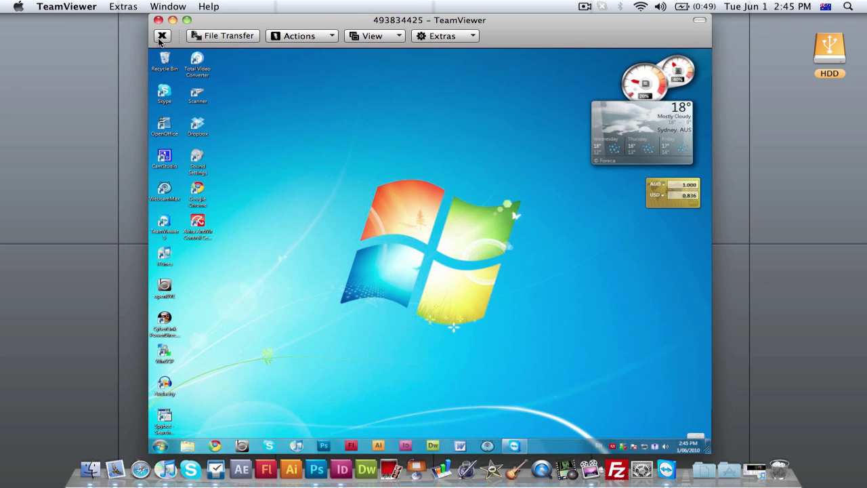
left_click(159, 38)
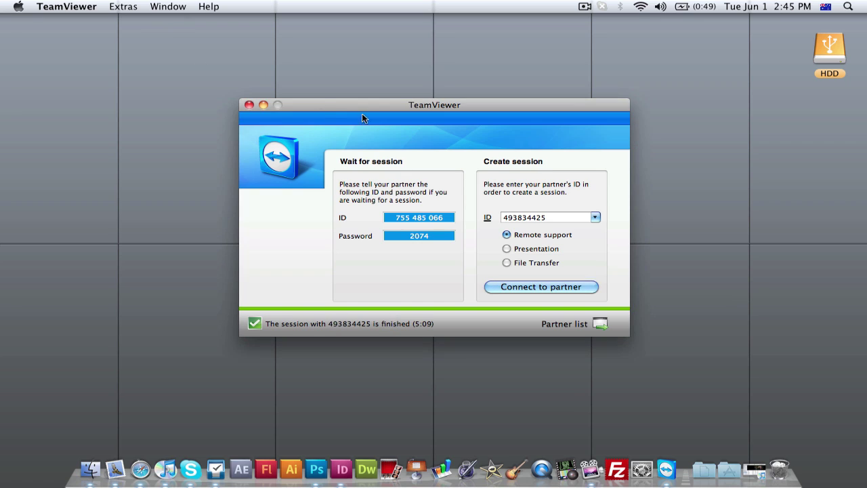
left_click(247, 105)
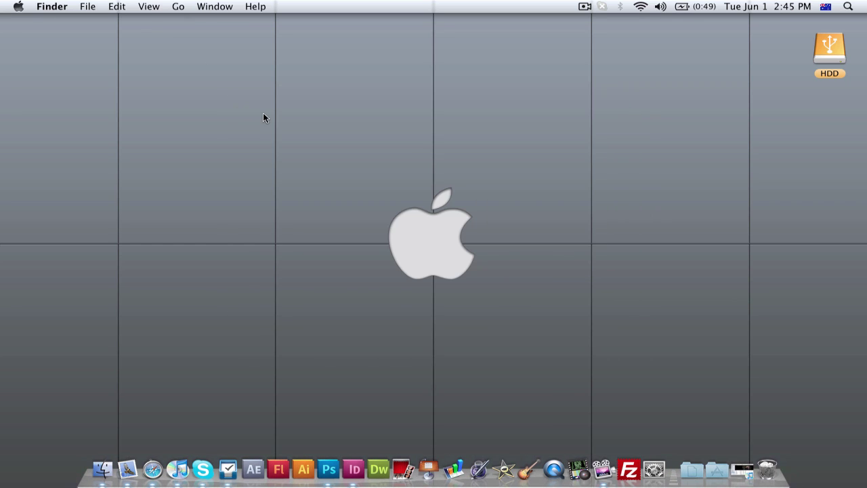